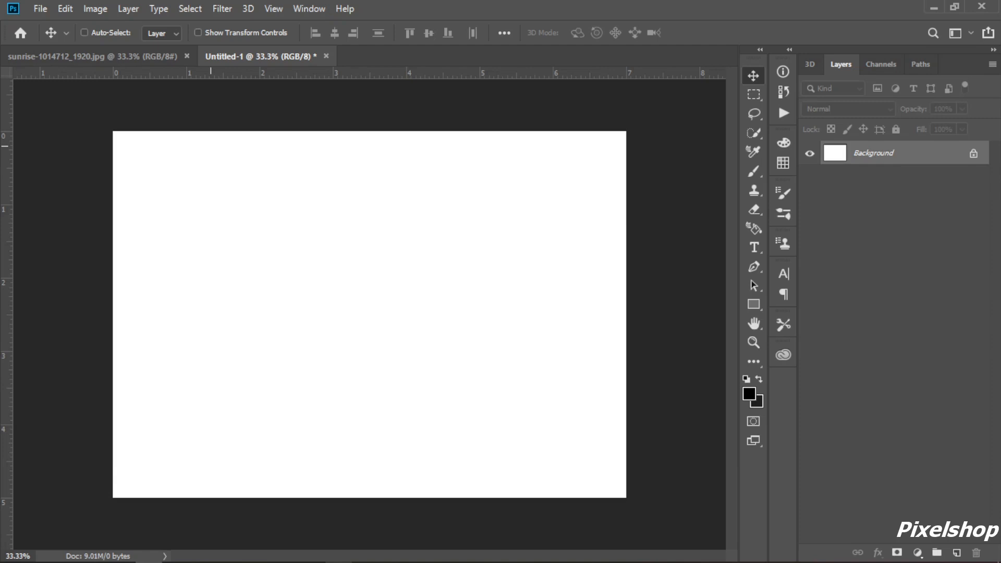
- Select the entire blank canvas and convert the selection into a border 100 pixels wide
key("ctrl")
left_click(190, 8)
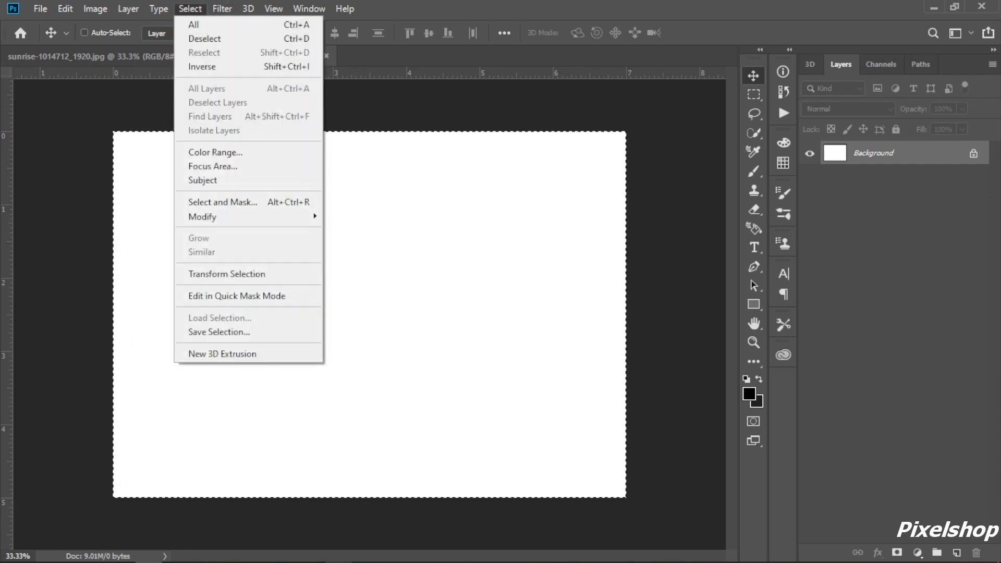
mouse_move(208, 216)
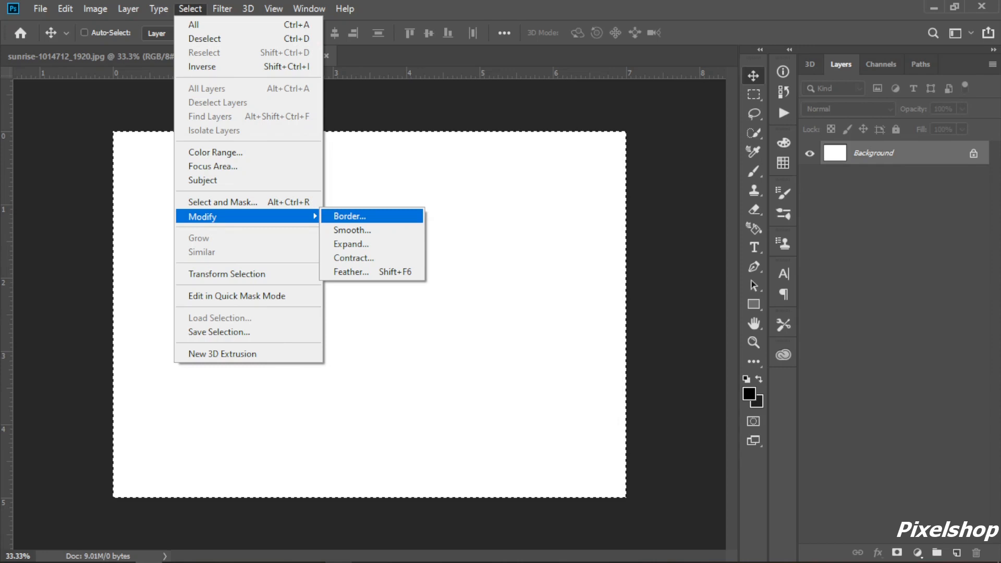
left_click(349, 216)
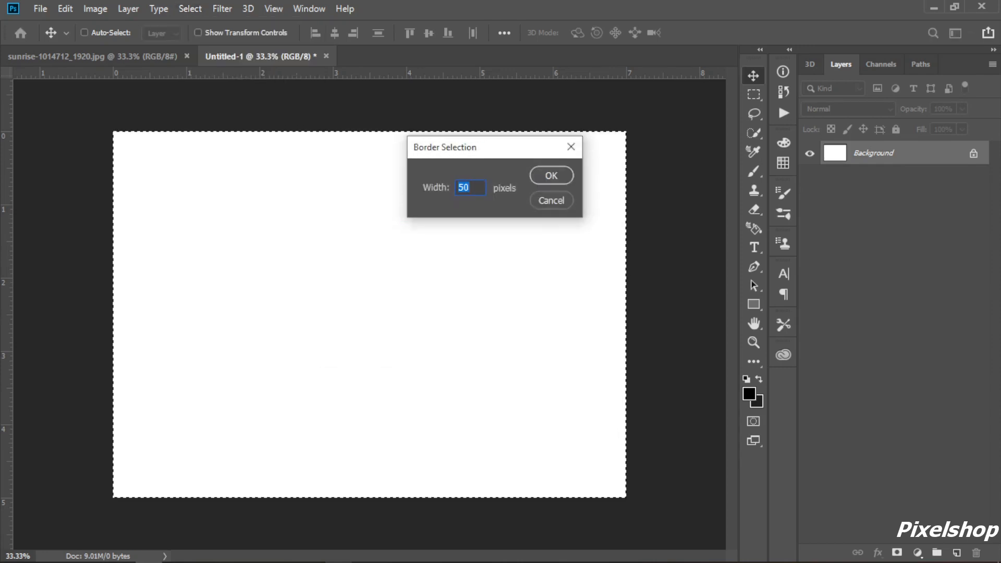
type("100")
left_click(552, 175)
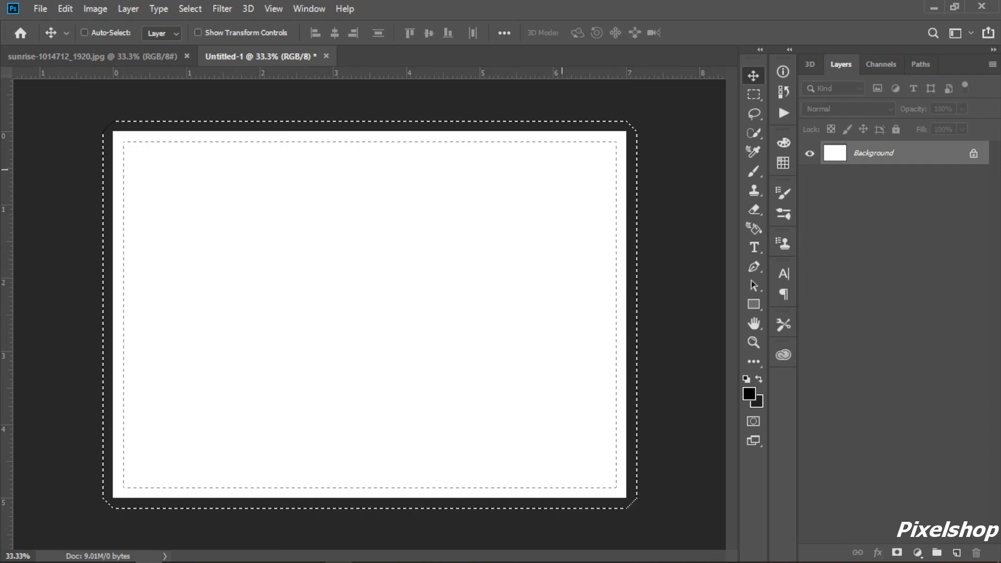
- Set the foreground color to the red fc3d3d
left_click(749, 394)
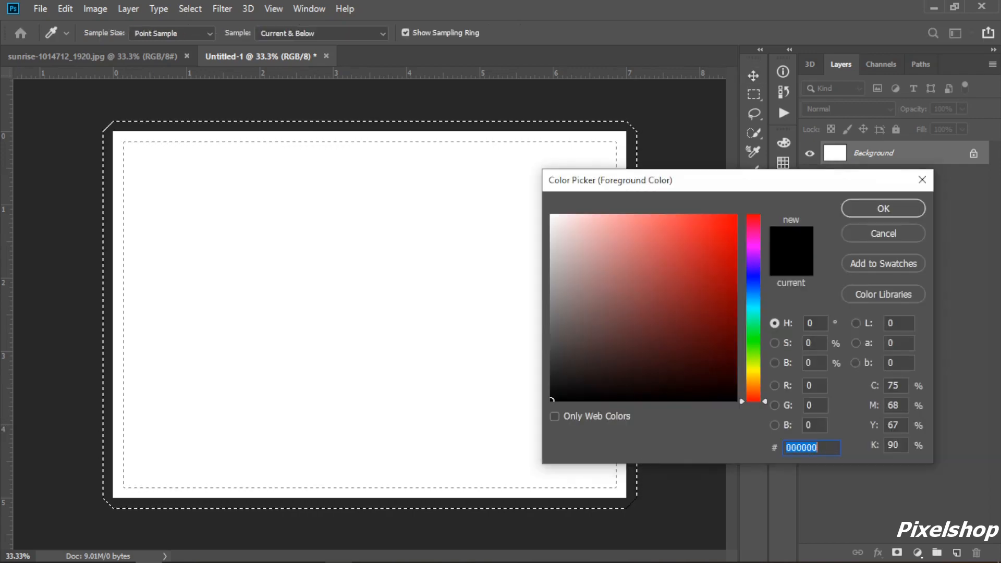
type("fc3d3d")
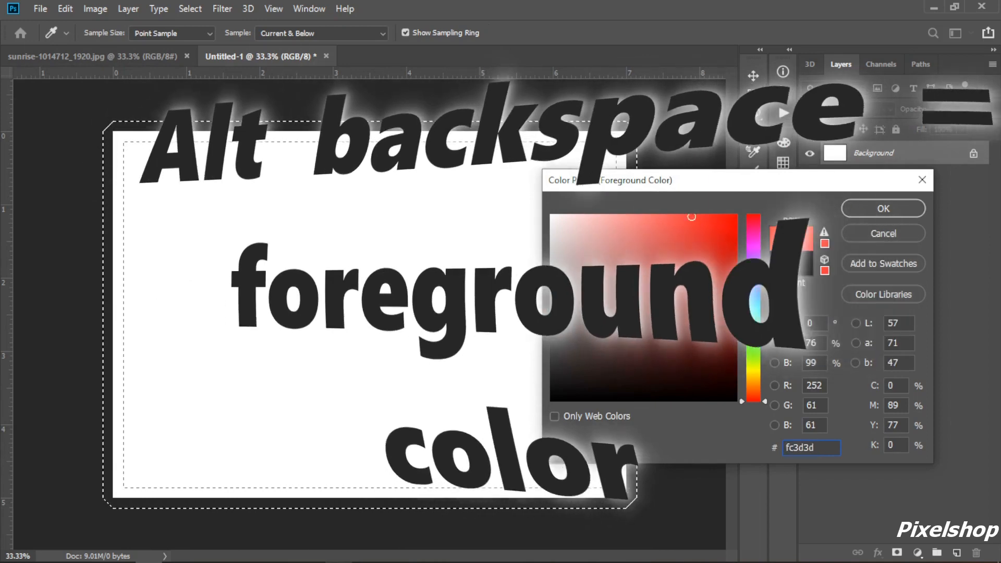
key("Return")
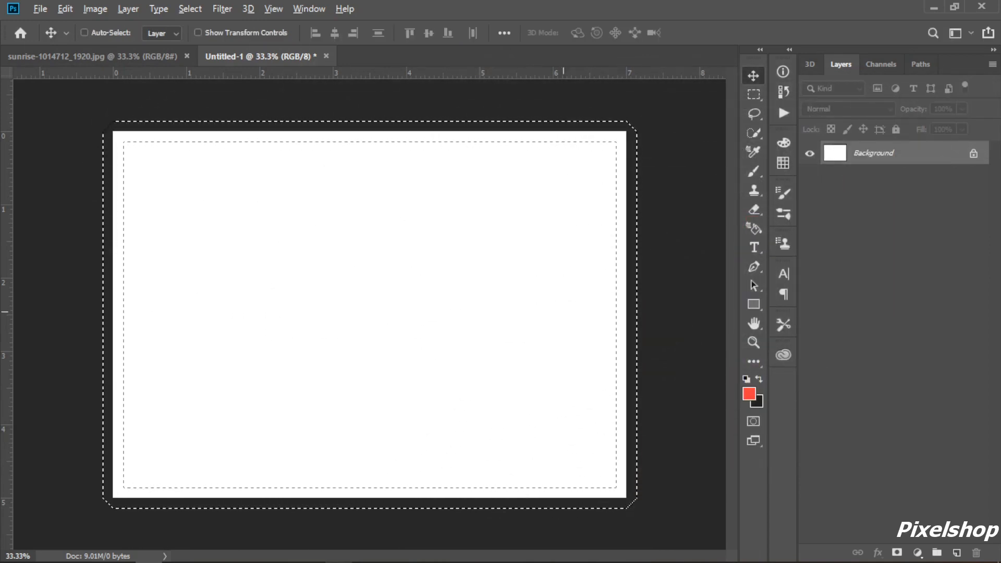
- Try filling the border selection with the foreground color and deselecting it, and undo the result back to the blank canvas
key("alt+BackSpace")
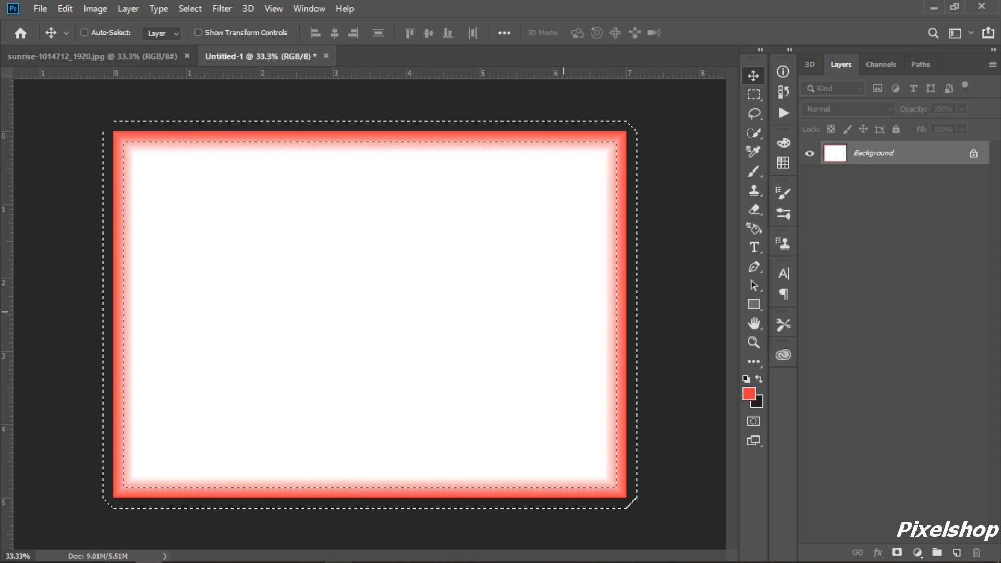
key("ctrl+d")
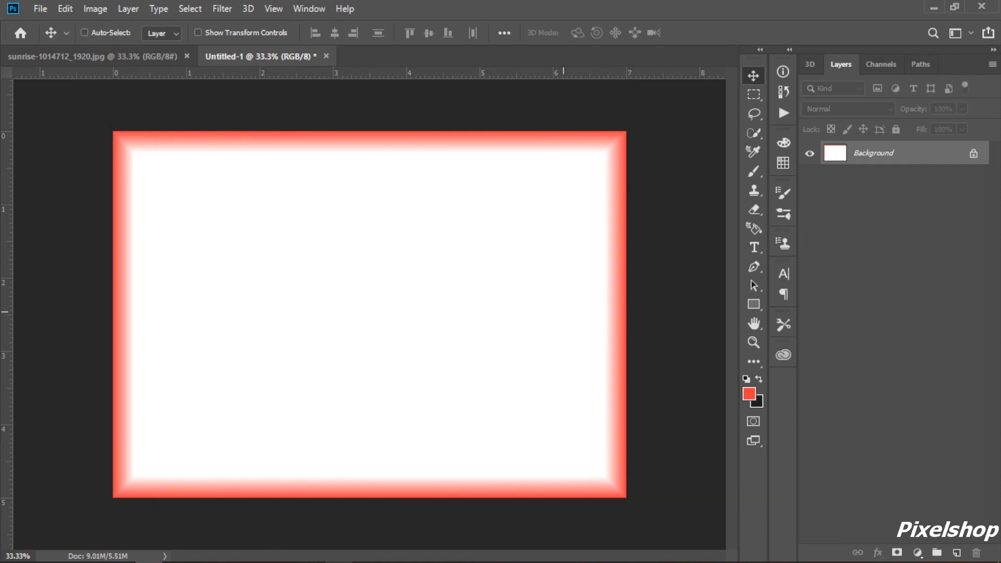
key("ctrl+z")
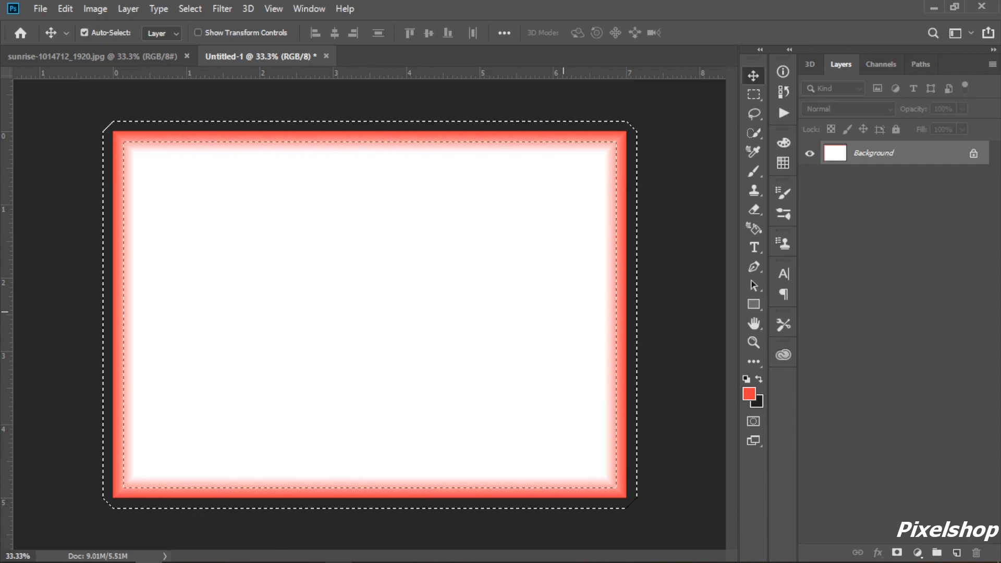
key("ctrl+z")
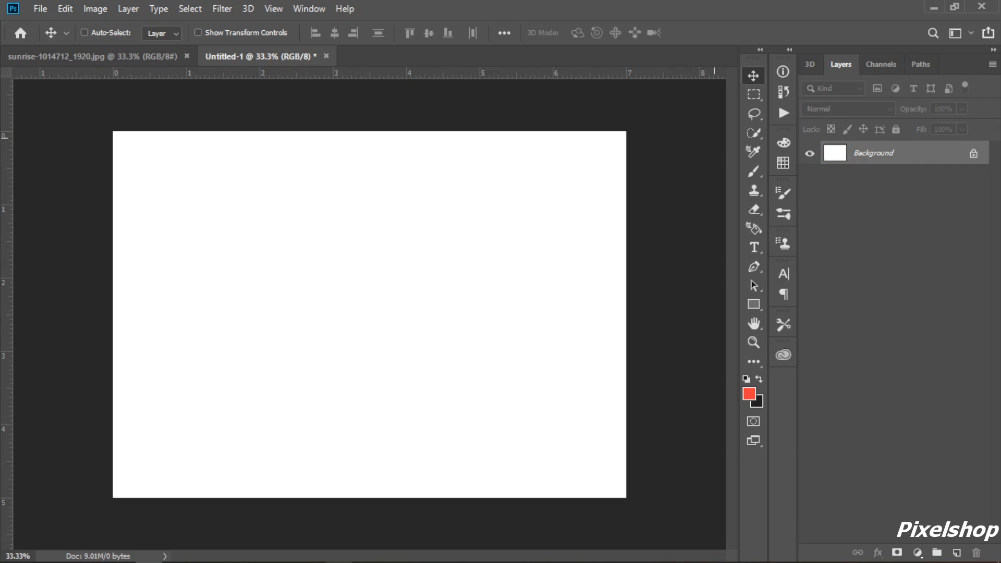
- Draw a jagged freehand selection with several sharp peaks on the blank canvas using the Lasso tool
left_click(754, 114)
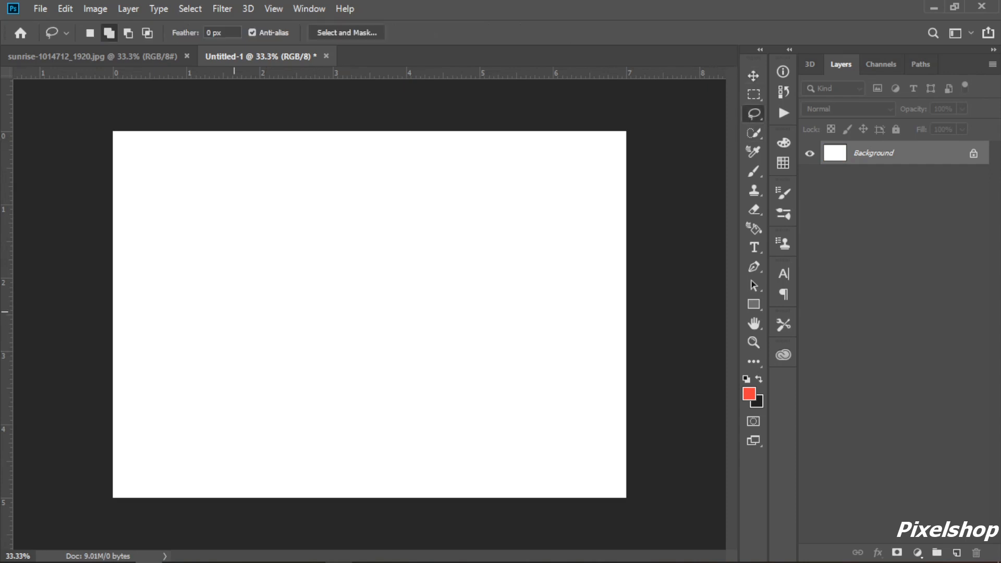
mouse_move(205, 343)
left_mouse_down()
mouse_move(324, 267)
mouse_move(392, 303)
mouse_move(209, 382)
mouse_move(206, 344)
left_mouse_up()
key("ctrl+plus")
key("ctrl+plus")
scroll(279, 227, "left", 6)
scroll(278, 227, "up", 3)
key("ctrl+d")
key("ctrl+plus")
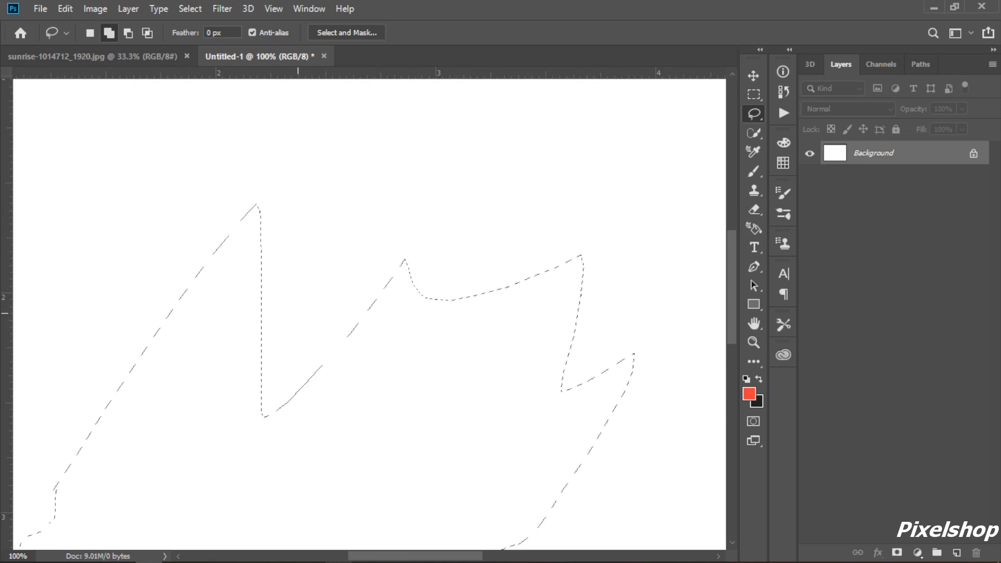
- Smooth the jagged lasso selection with a sample radius of 50 pixels, and deselect it
left_click(189, 9)
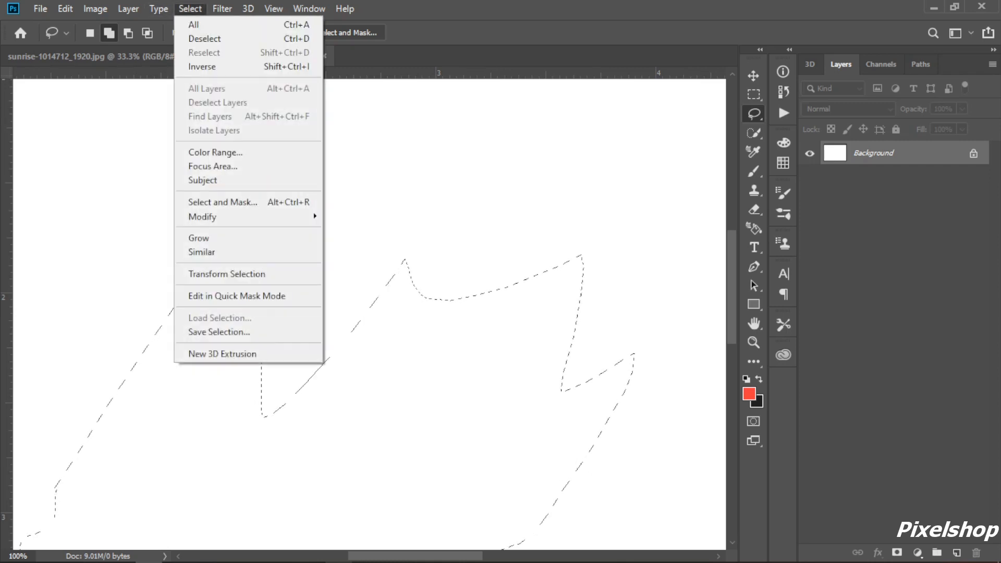
mouse_move(292, 217)
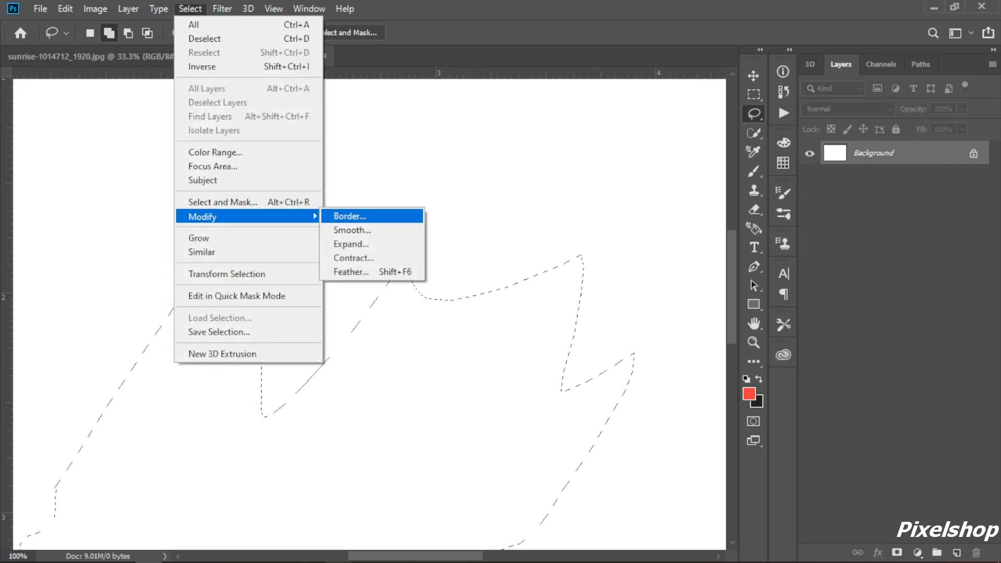
left_click(359, 230)
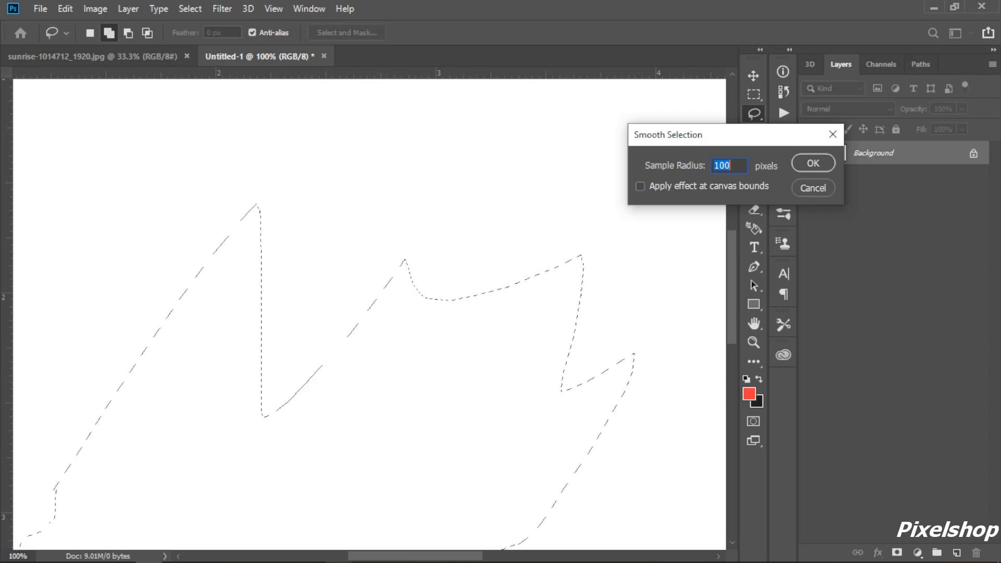
type("50")
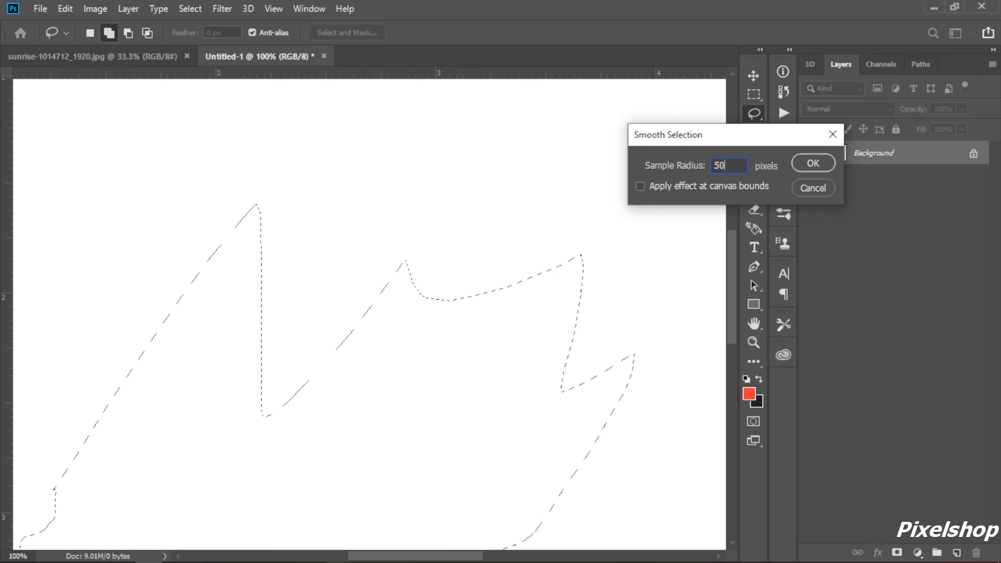
key("Return")
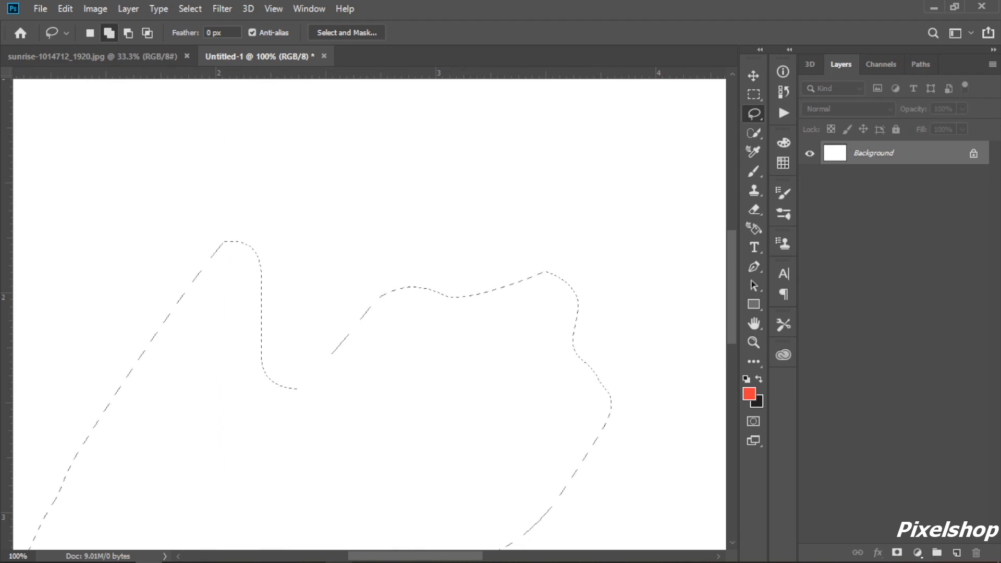
key("ctrl+d")
key("ctrl+minus")
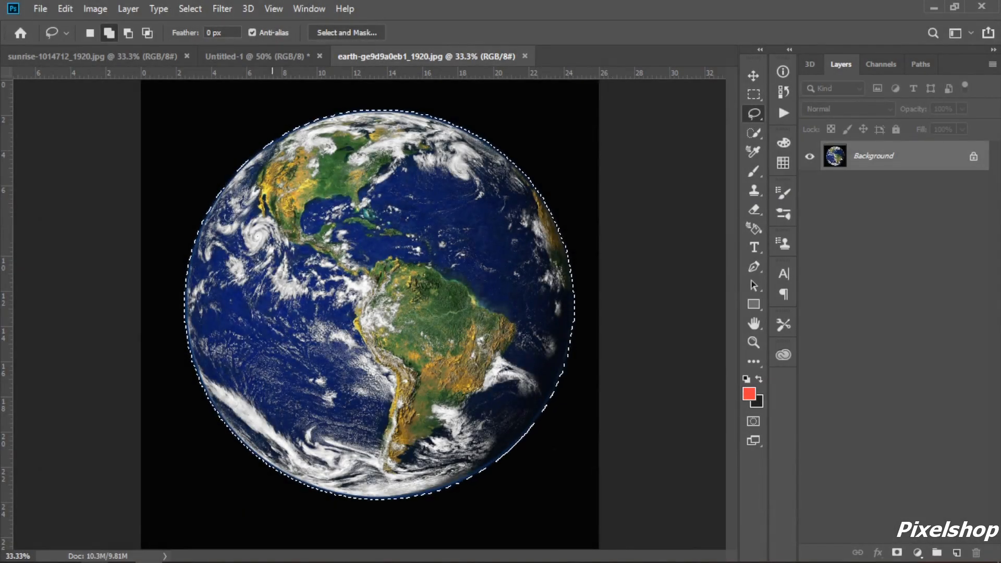
- Expand the selection around the Earth by 50 pixels
left_click(190, 9)
mouse_move(313, 216)
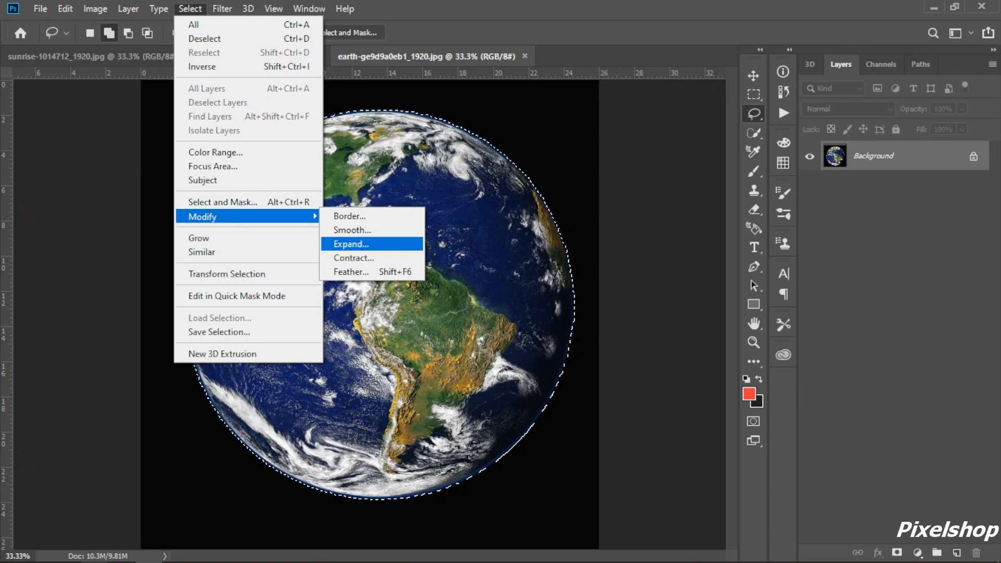
left_click(350, 243)
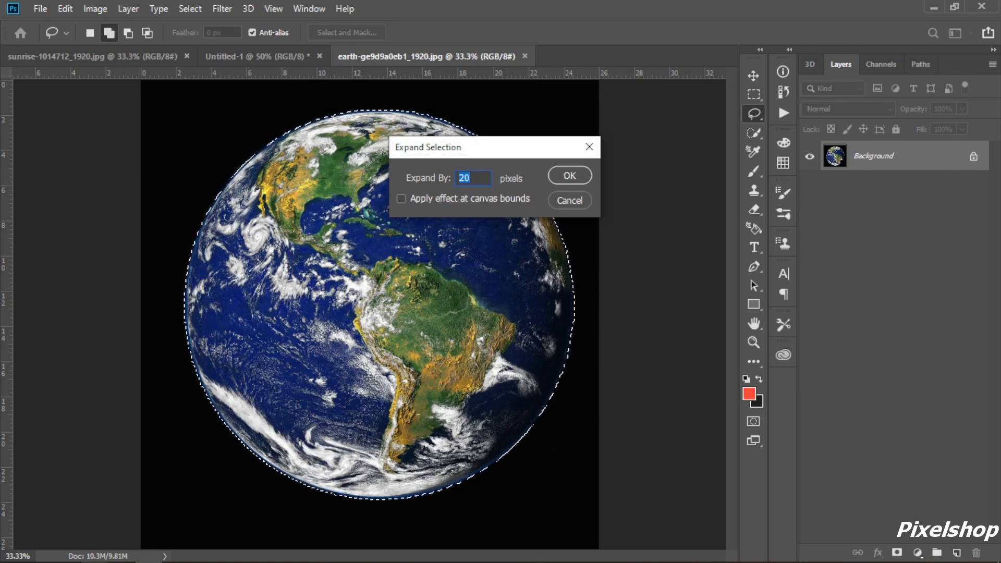
type("50")
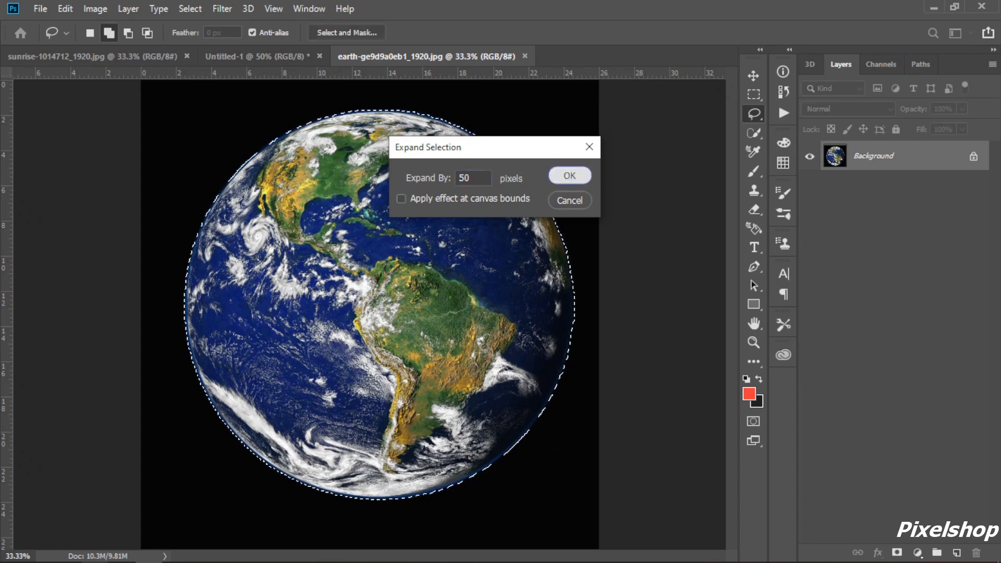
key("Return")
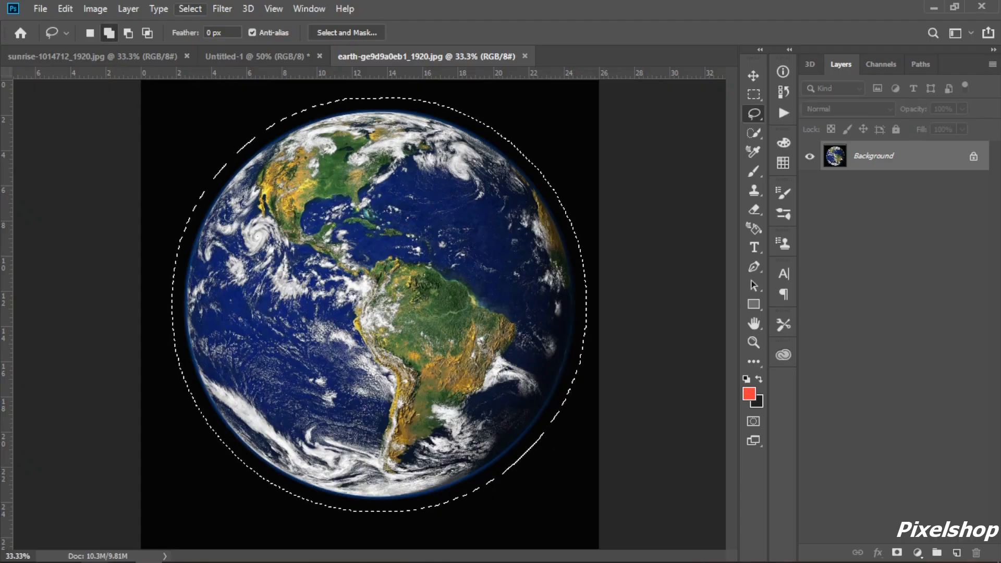
- Contract the Earth selection by 50 pixels with the effect applied at canvas bounds
left_click(189, 9)
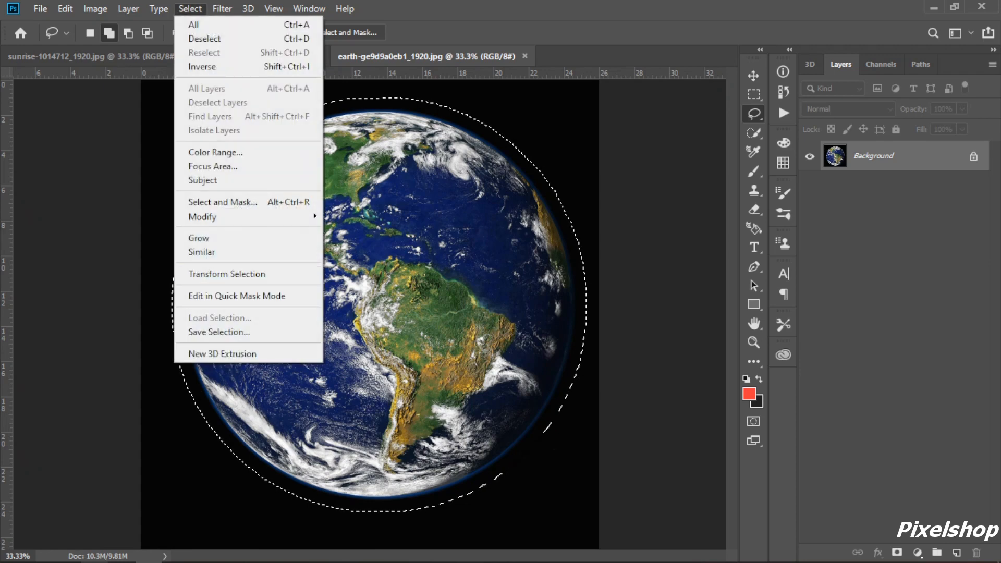
mouse_move(219, 216)
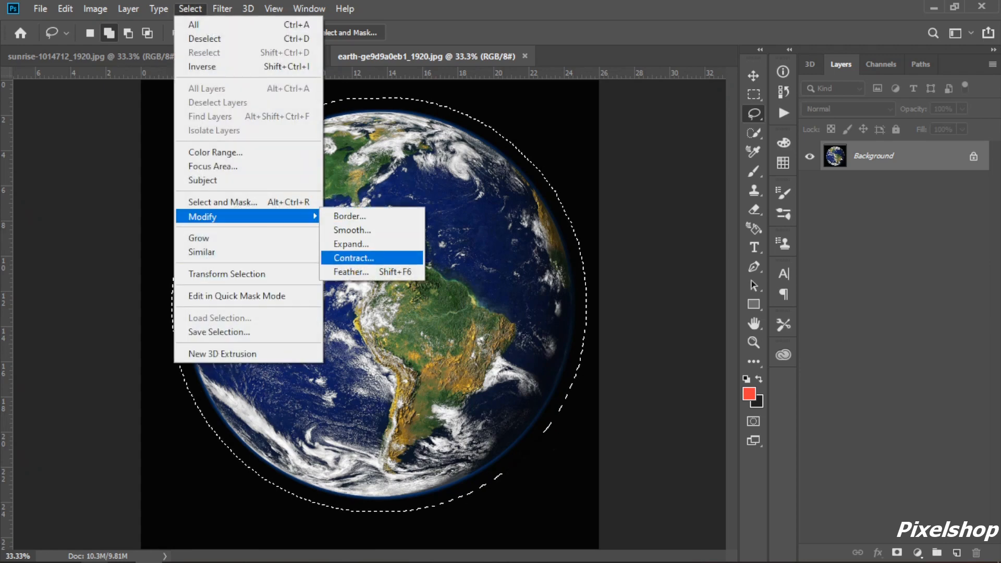
left_click(353, 257)
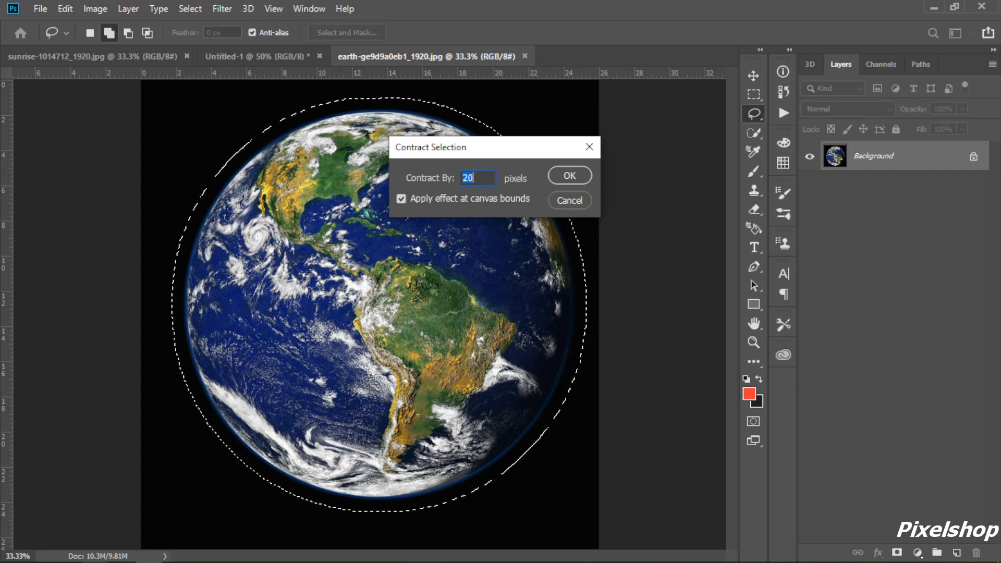
type("50")
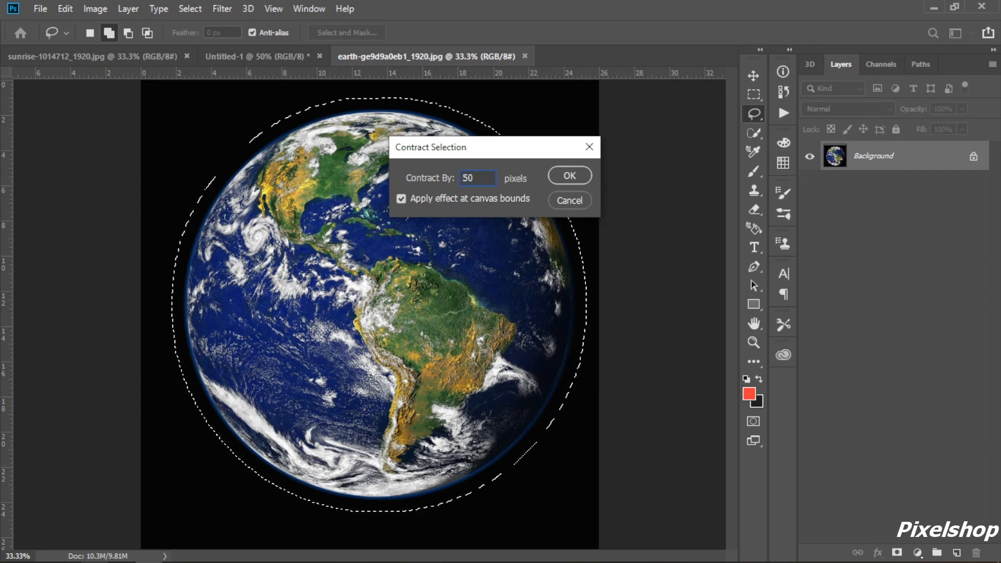
key("Return")
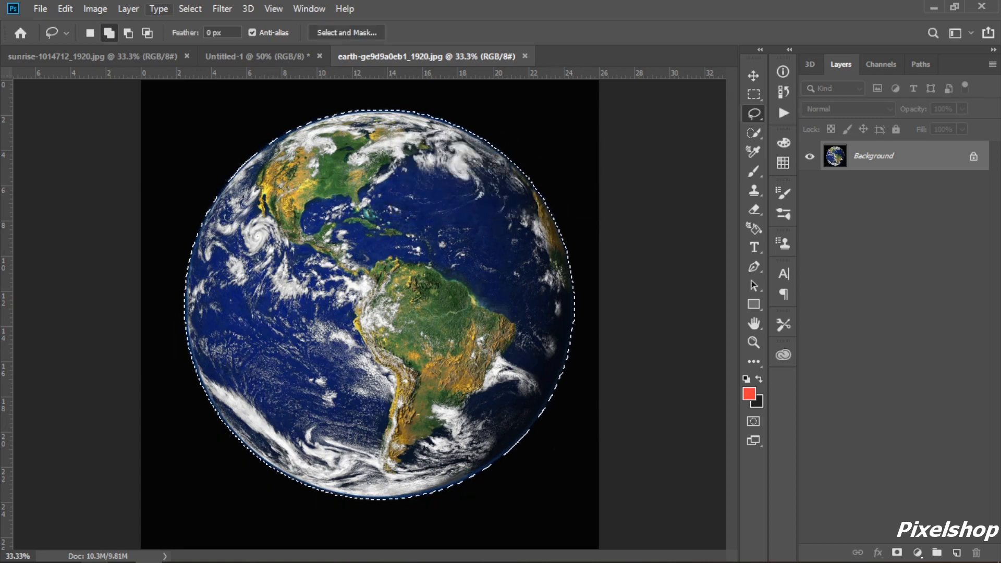
- Feather the Earth selection with a radius of 20 pixels
left_click(190, 9)
mouse_move(208, 216)
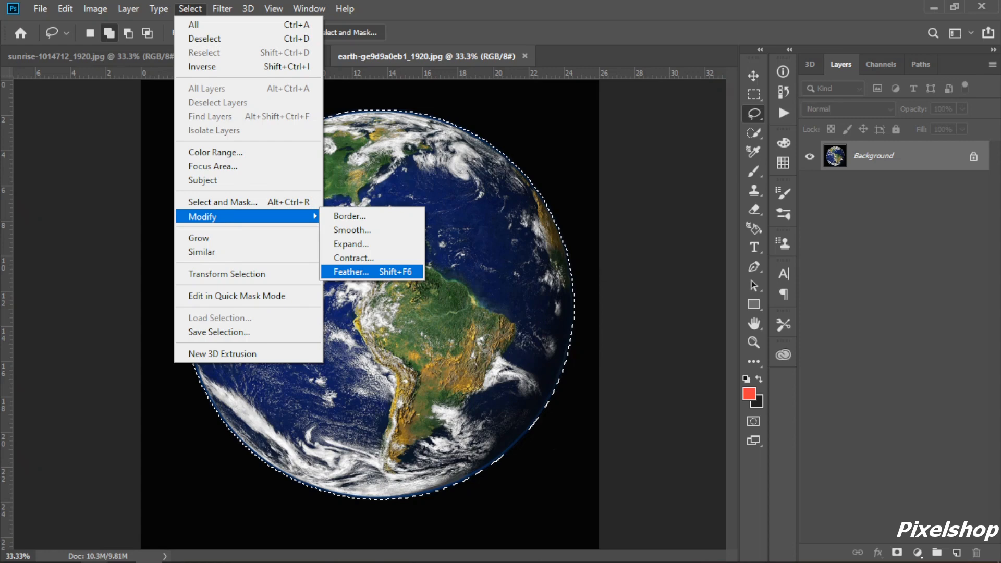
left_click(351, 272)
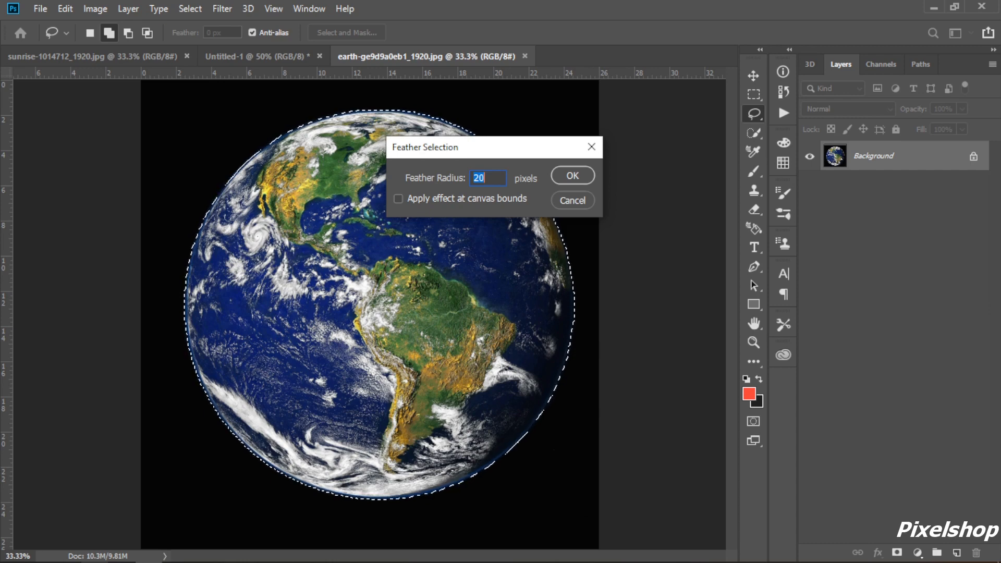
key("Return")
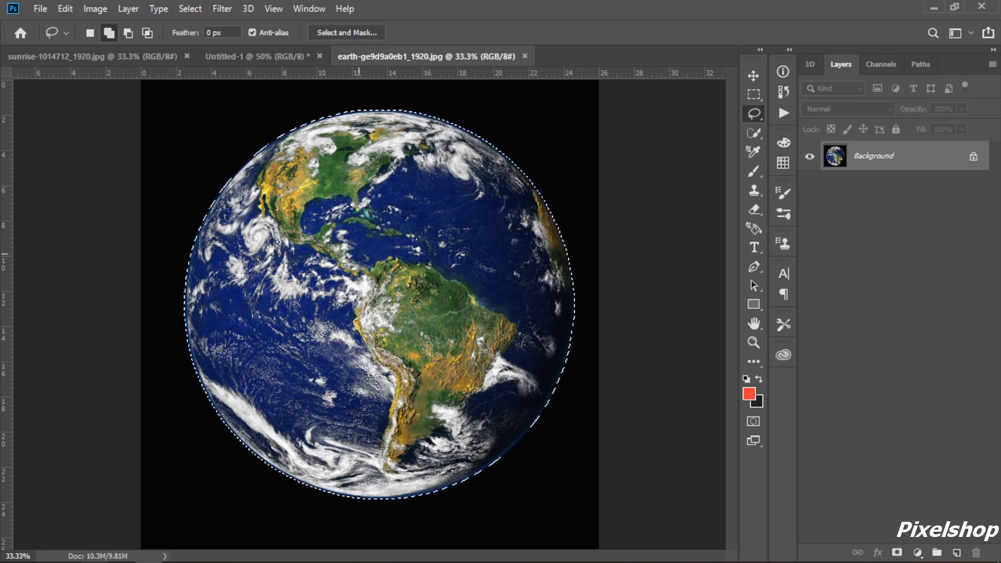
- Apply a second feather of 20 pixels to the Earth selection
right_click(359, 255)
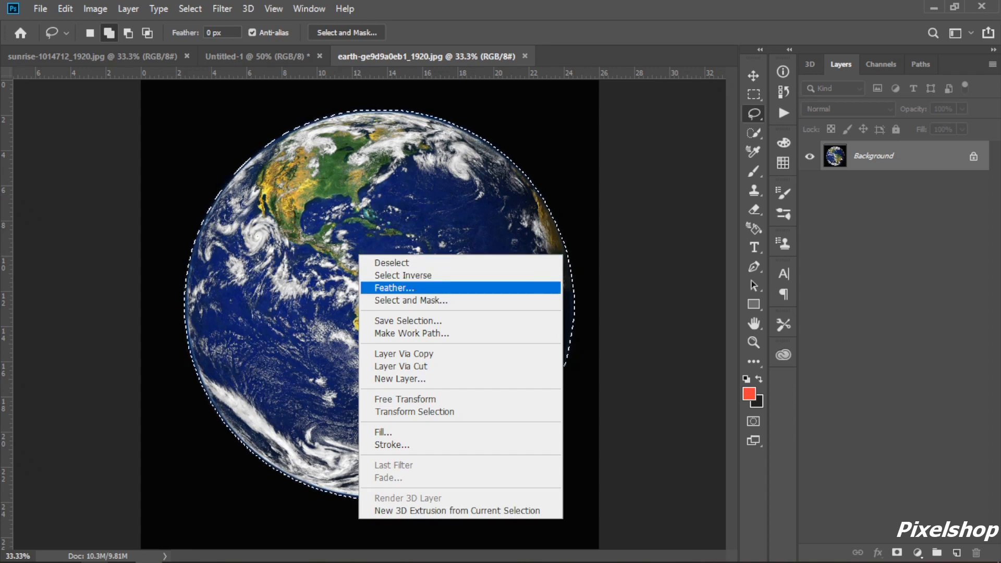
left_click(394, 287)
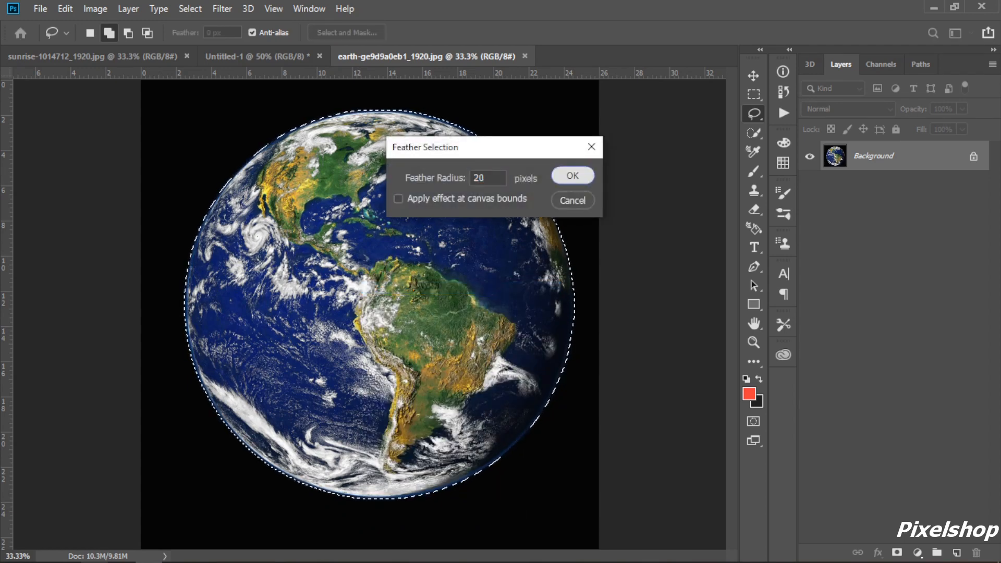
left_click(572, 175)
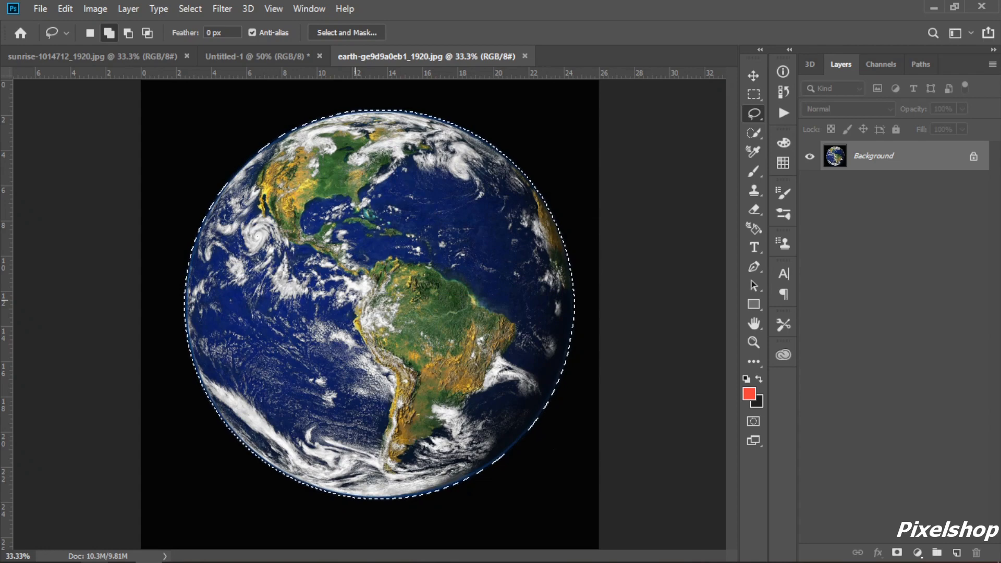